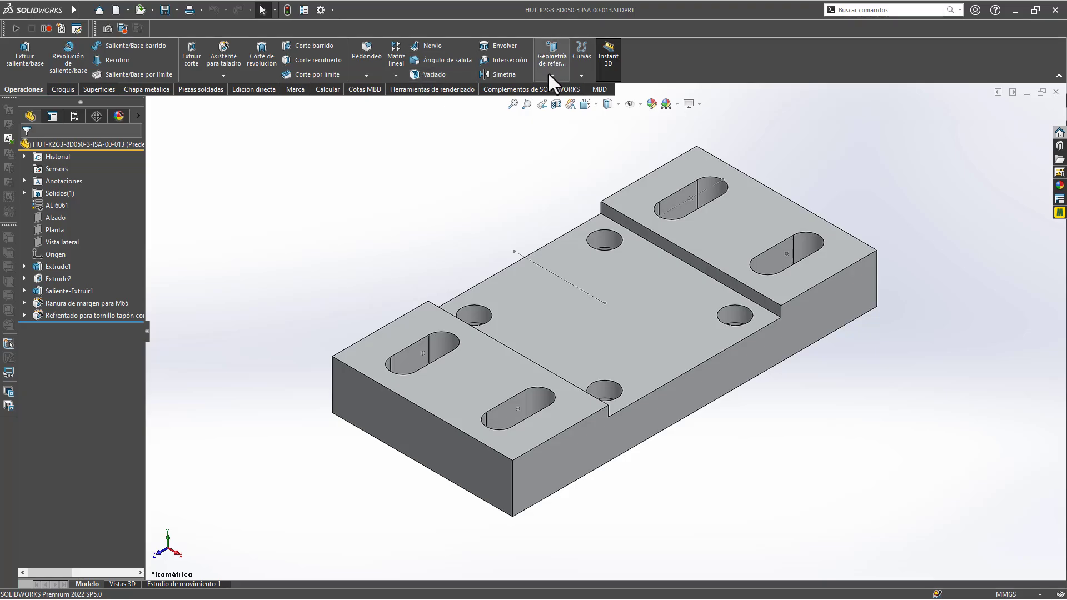
Add a center of mass reference to the slotted plate and turn on the display of centers of mass.
left_click(551, 74)
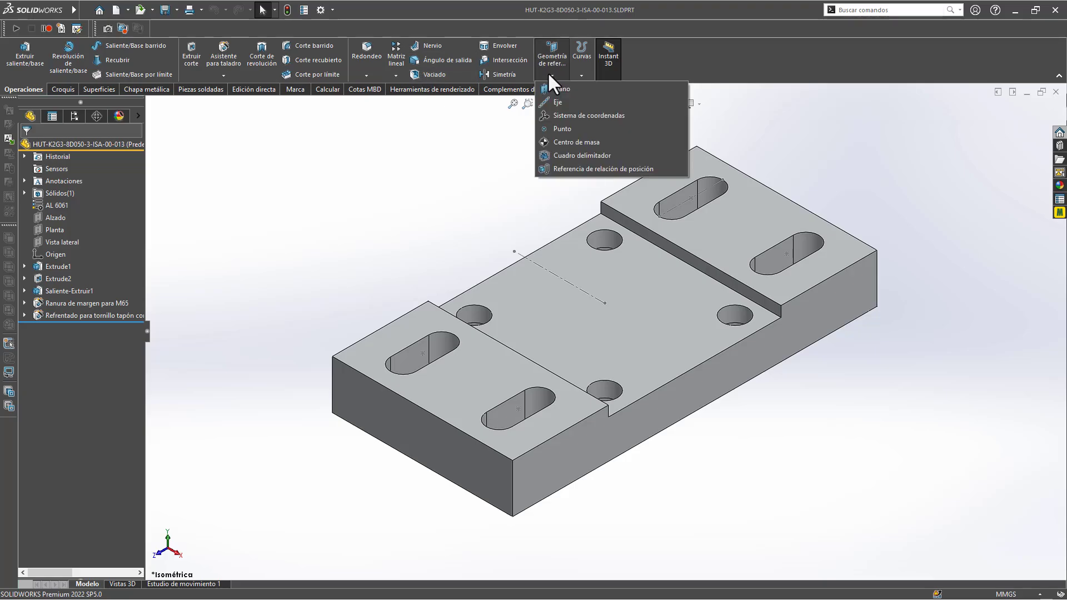
left_click(562, 140)
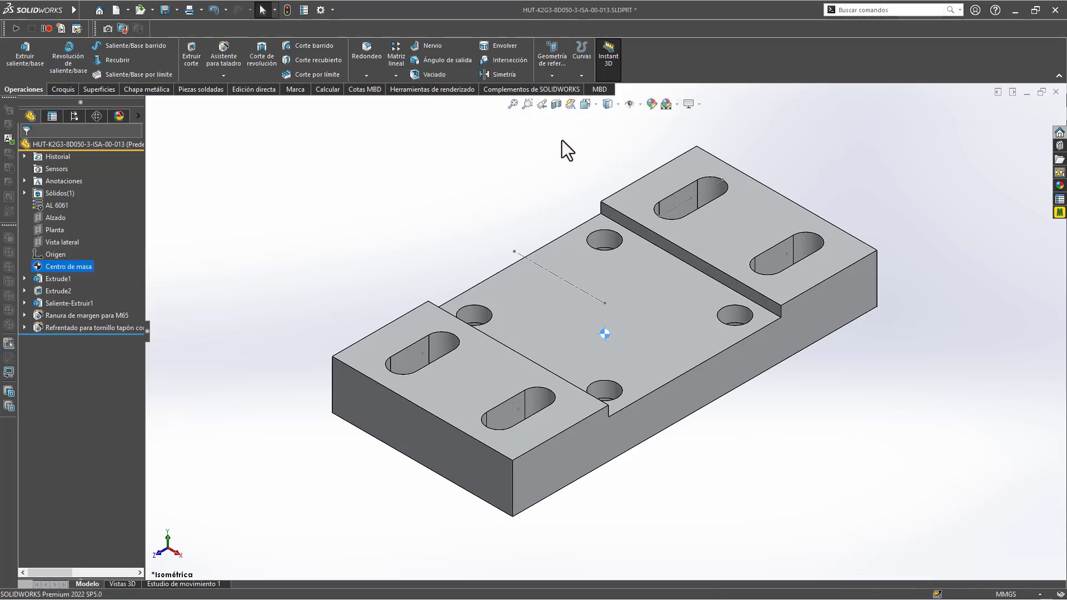
left_click(429, 165)
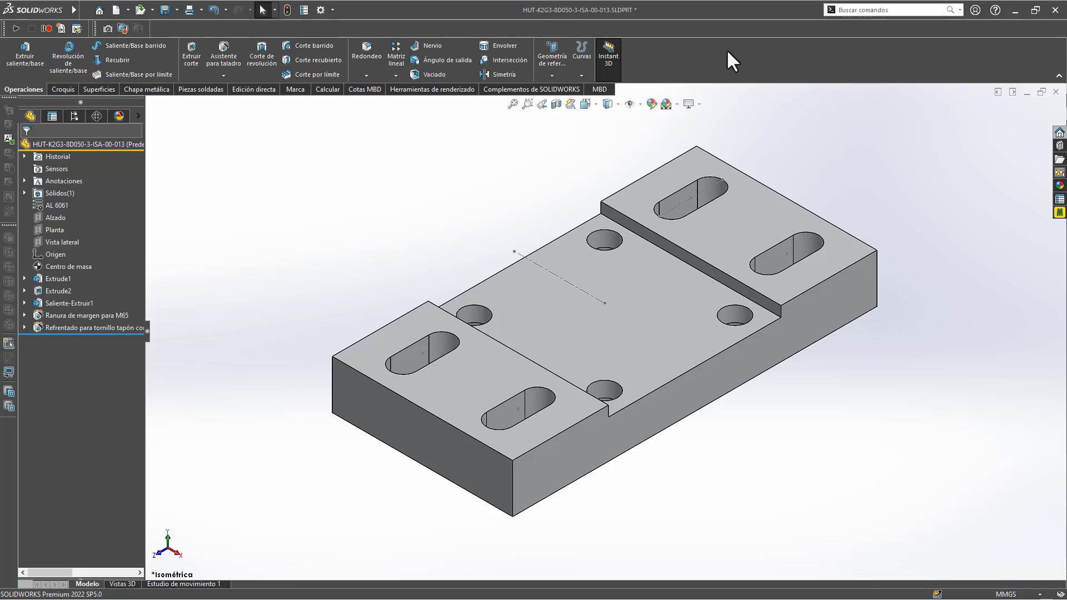
left_click(640, 105)
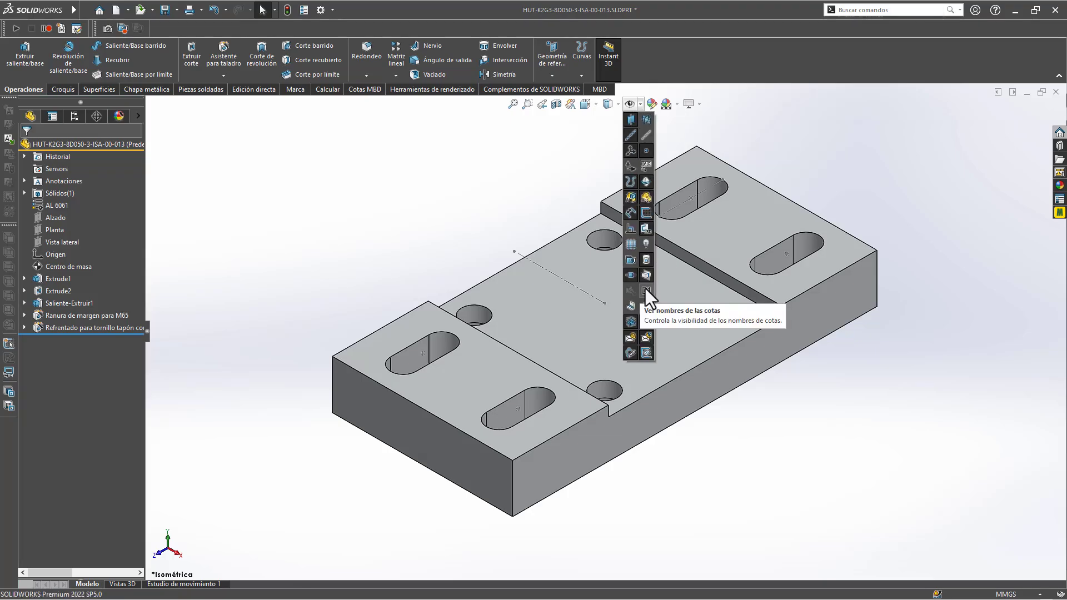
left_click(643, 303)
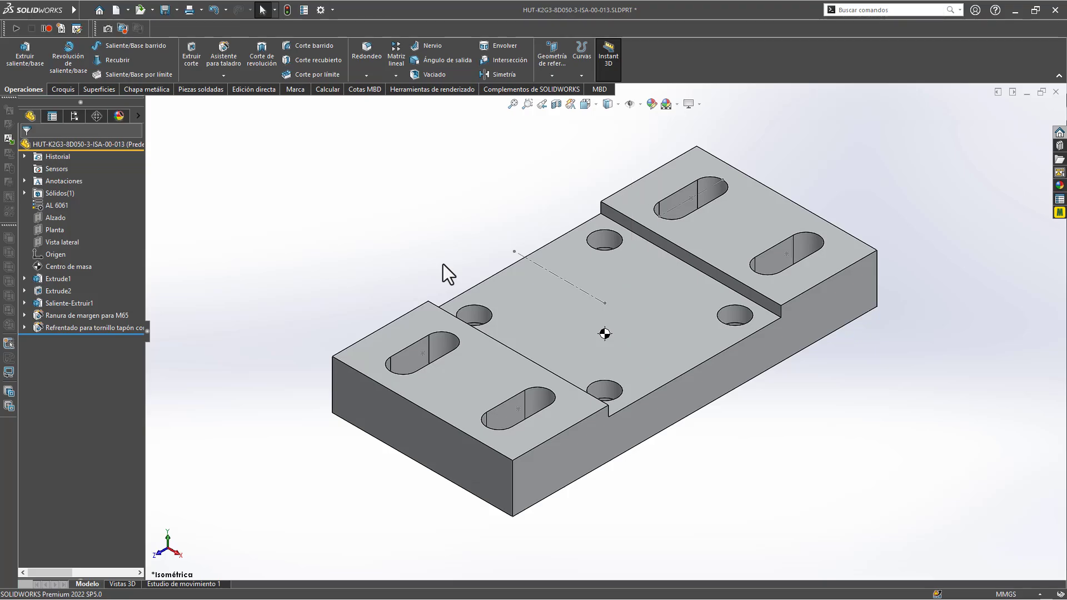
middle_click_drag(592, 315, 673, 335)
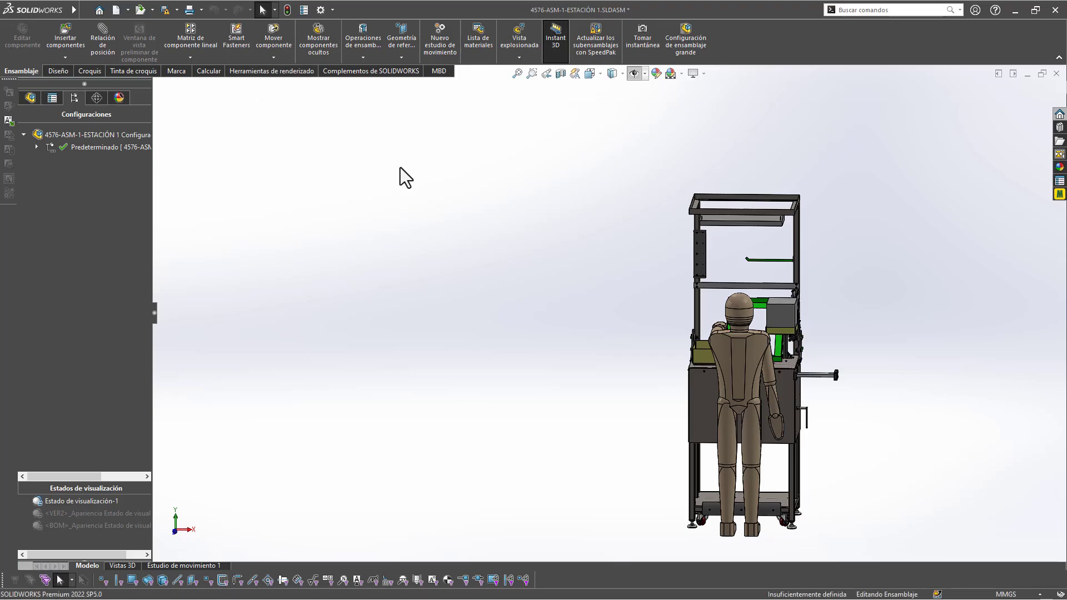
Examine the workstation assembly from several angles, including its rear mechanism, casters and leveling feet.
key("ctrl+7")
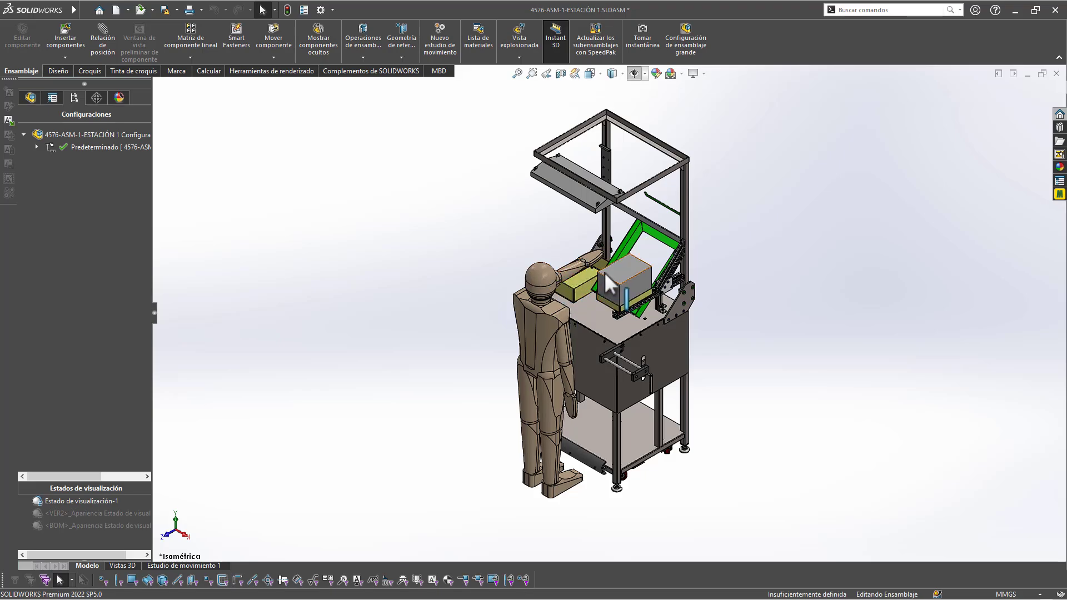
middle_click_drag(604, 272, 452, 274)
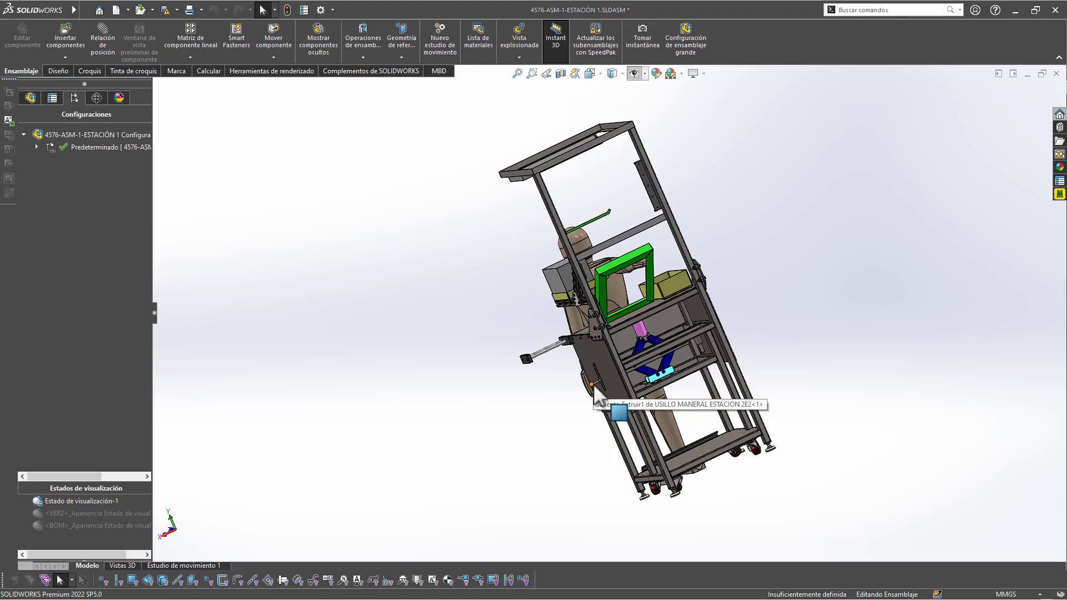
middle_click_drag(595, 387, 728, 328)
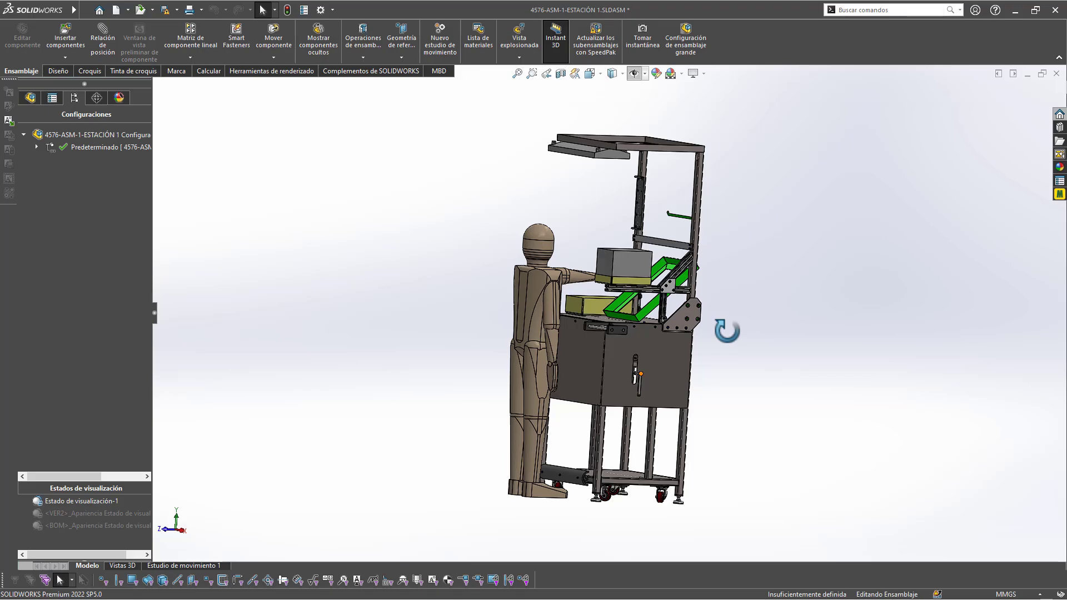
middle_click_drag(727, 331, 726, 362)
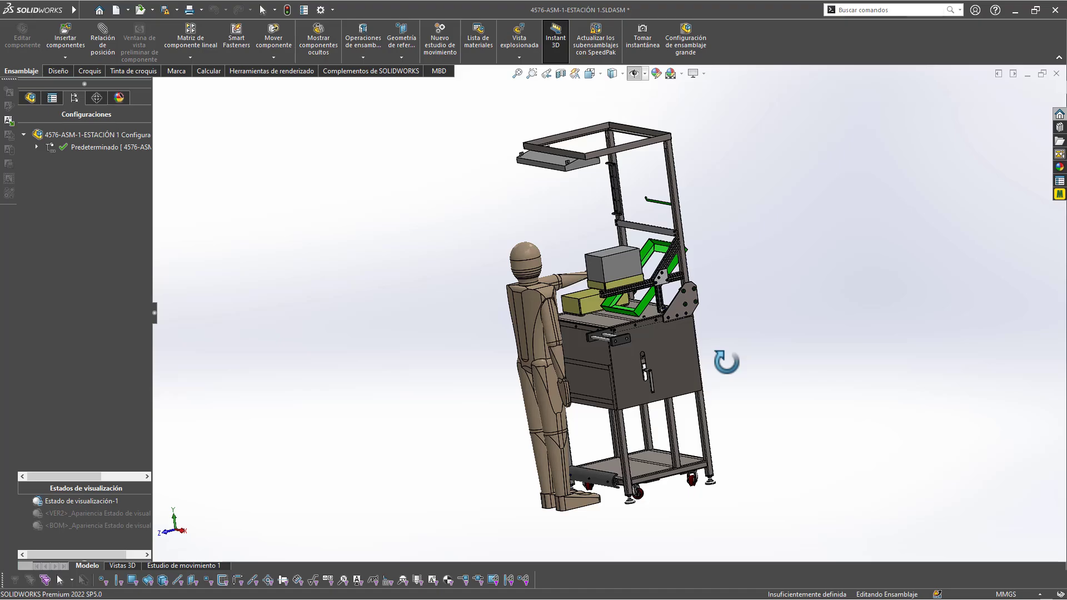
scroll(670, 500, "down", 5)
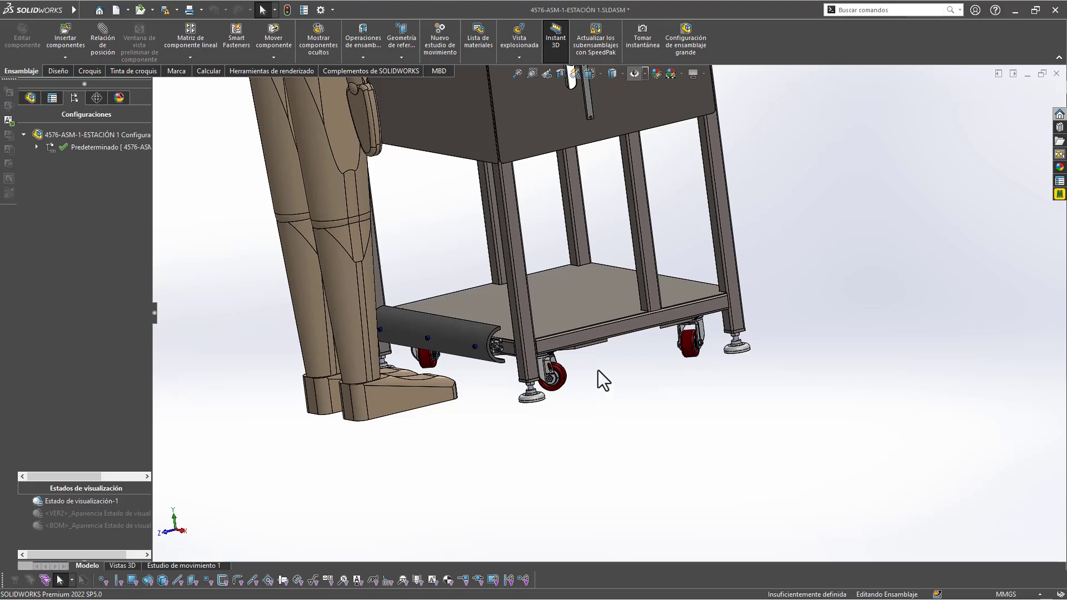
scroll(604, 394, "up", 3)
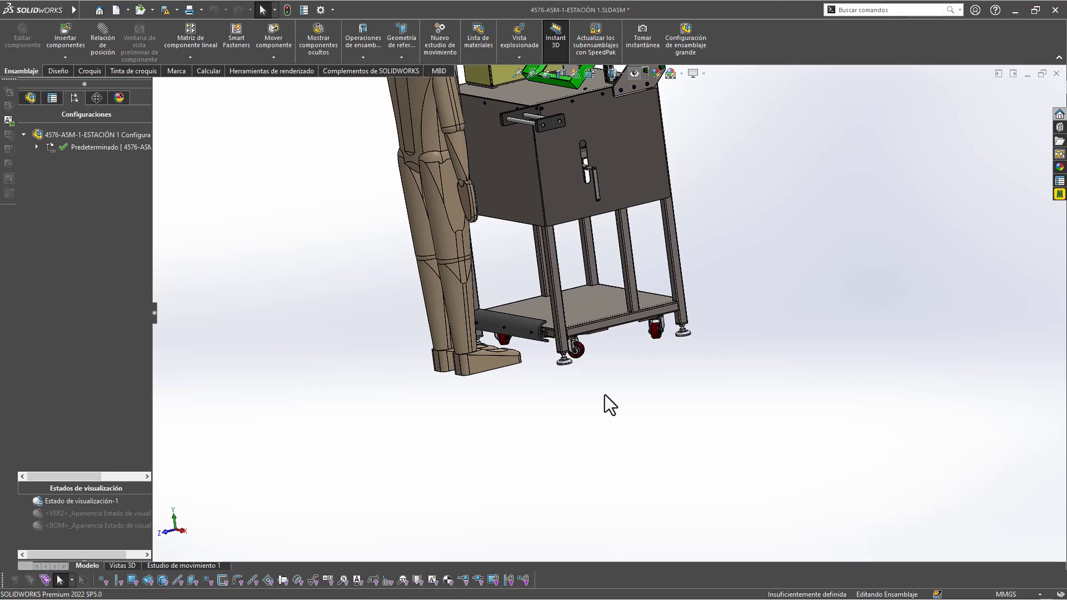
key("ctrl+7")
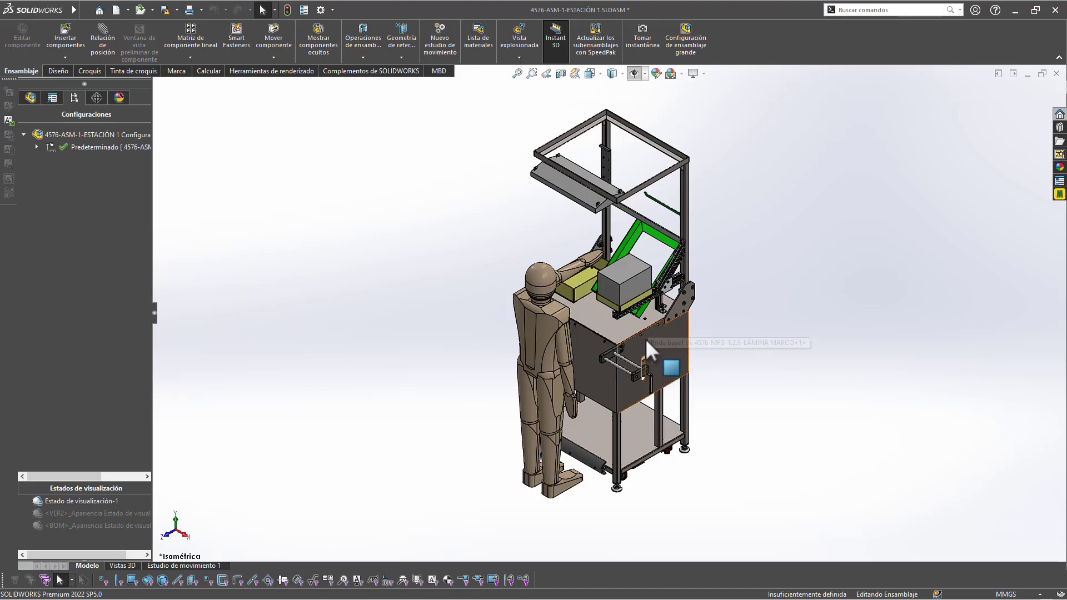
In the front view, add a center of mass reference to the workstation assembly and turn on its display.
key("ctrl+1")
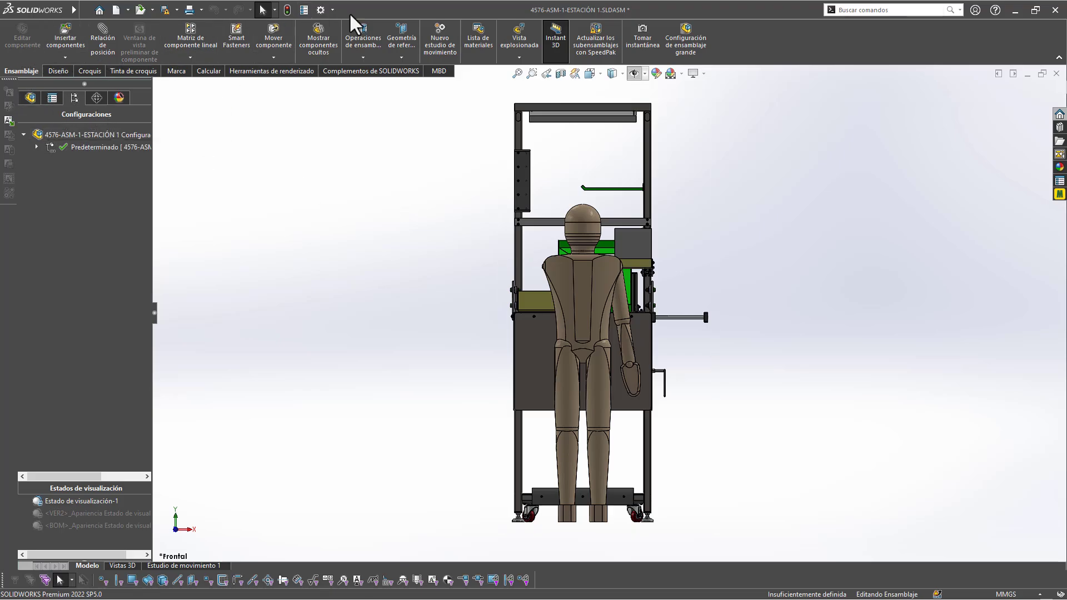
left_click(401, 56)
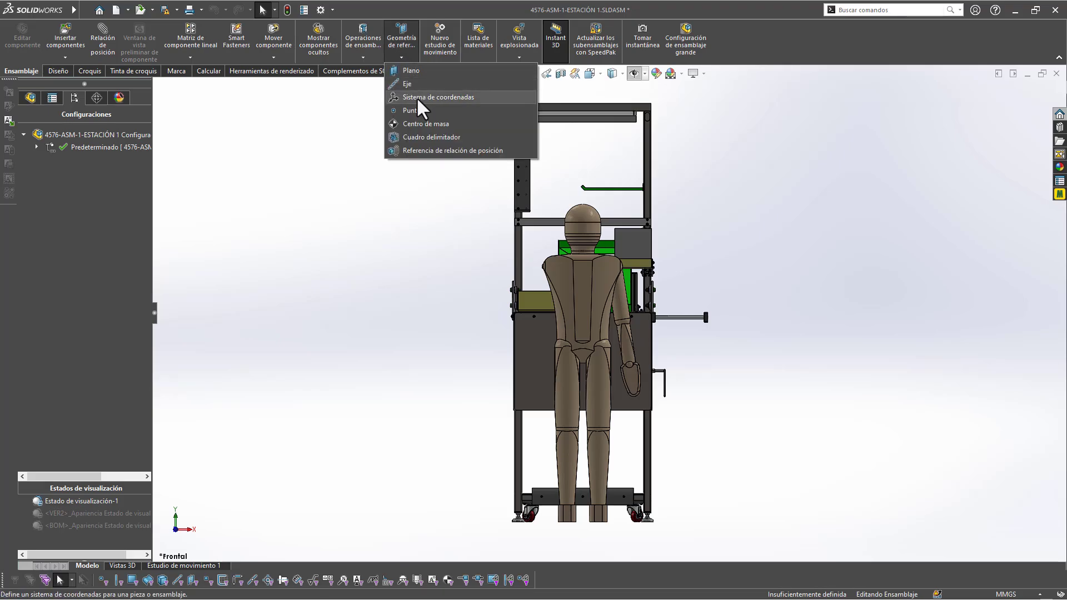
left_click(408, 124)
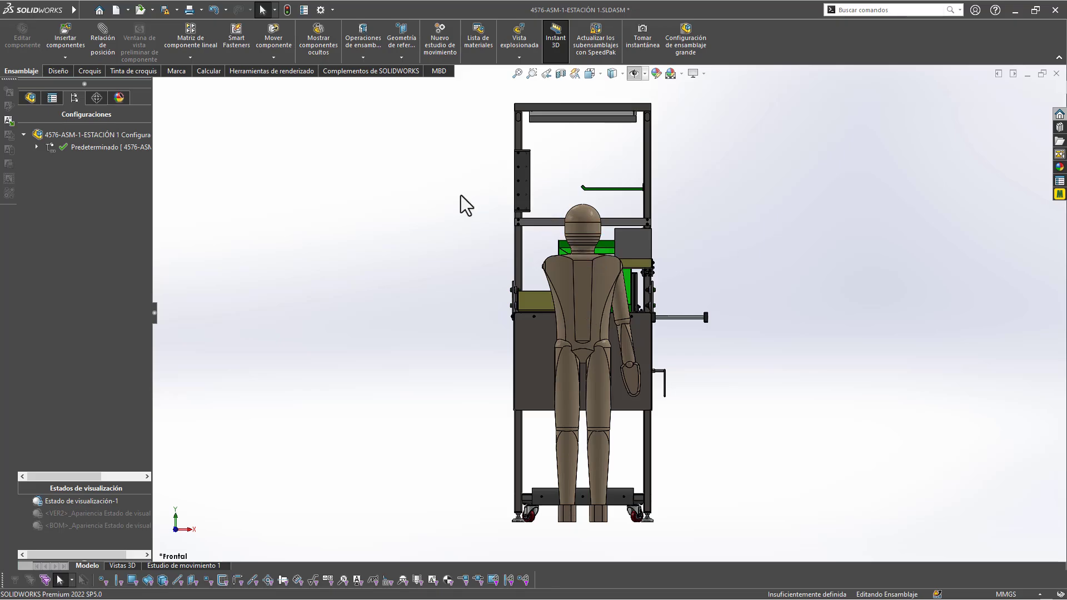
left_click(641, 75)
left_click(645, 76)
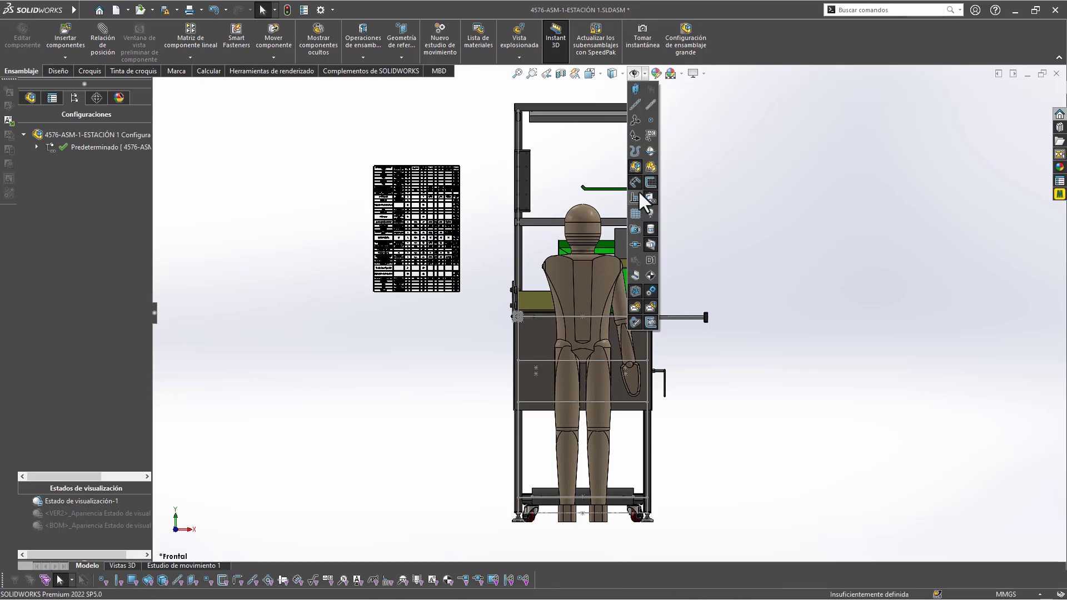
left_click(648, 272)
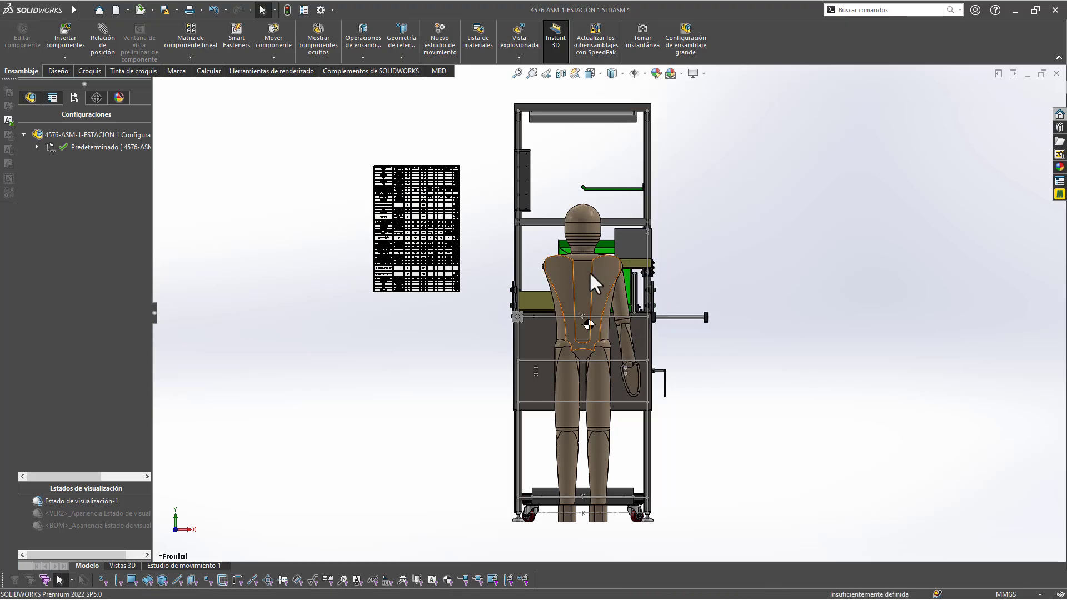
Measure the distance from the assembly's center of mass to the leveling foot at the frame's base.
key("m")
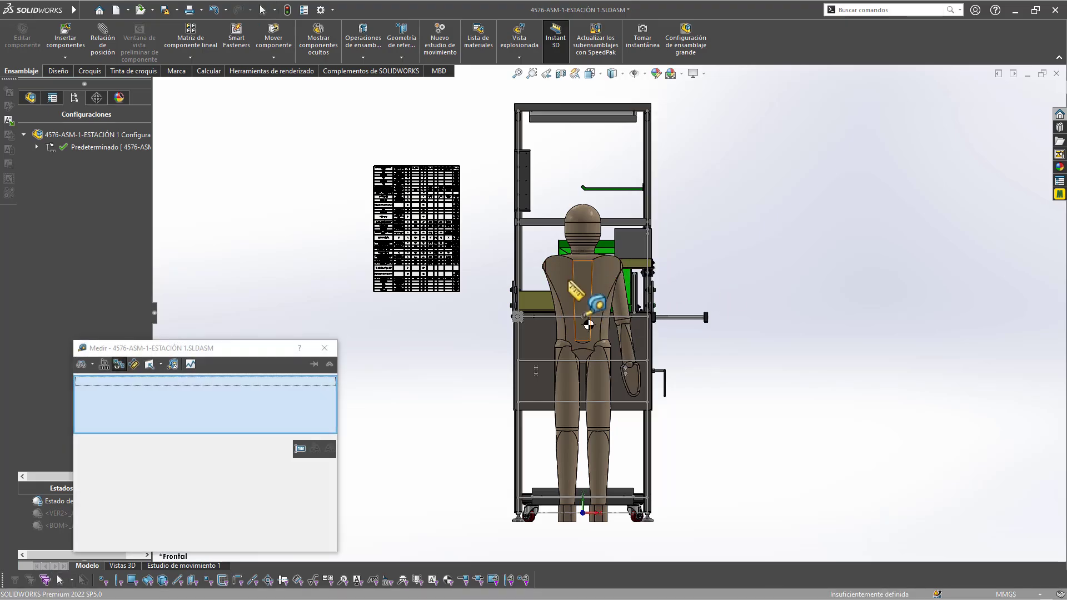
left_click(587, 323)
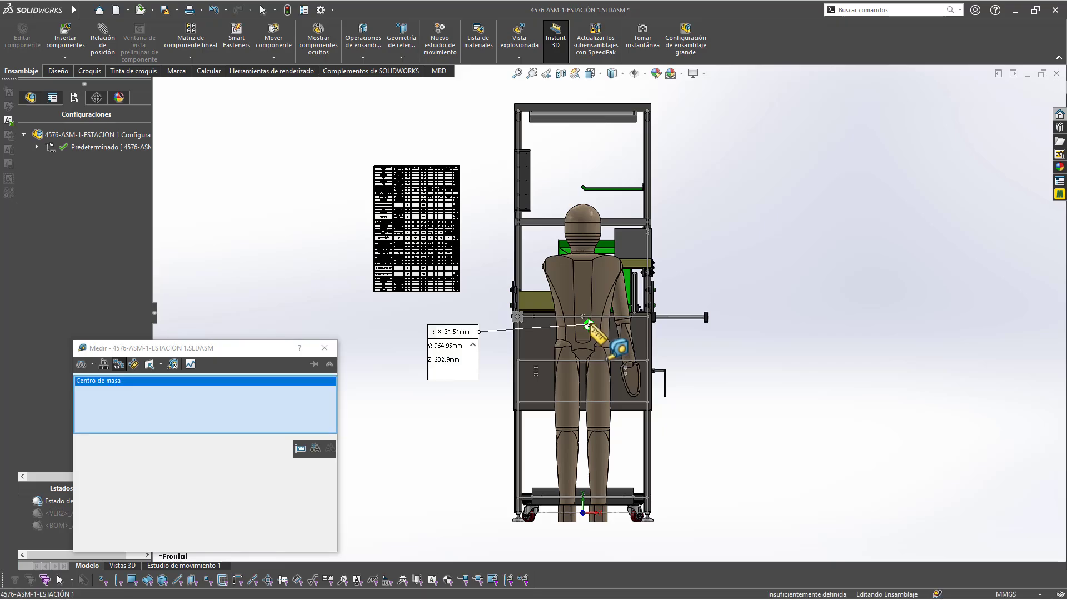
left_click(519, 520)
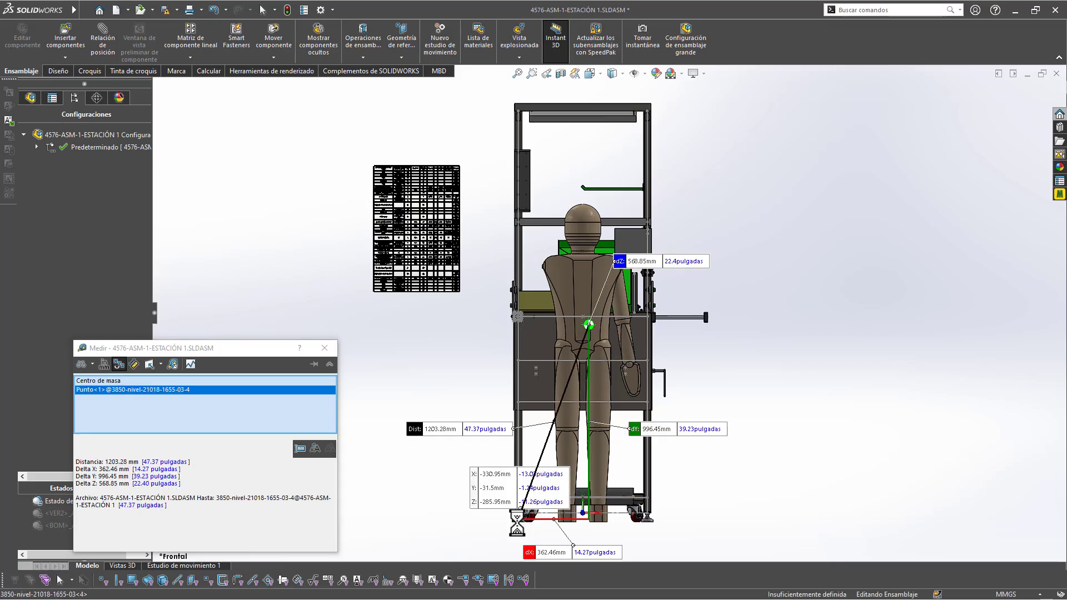
left_click(518, 521)
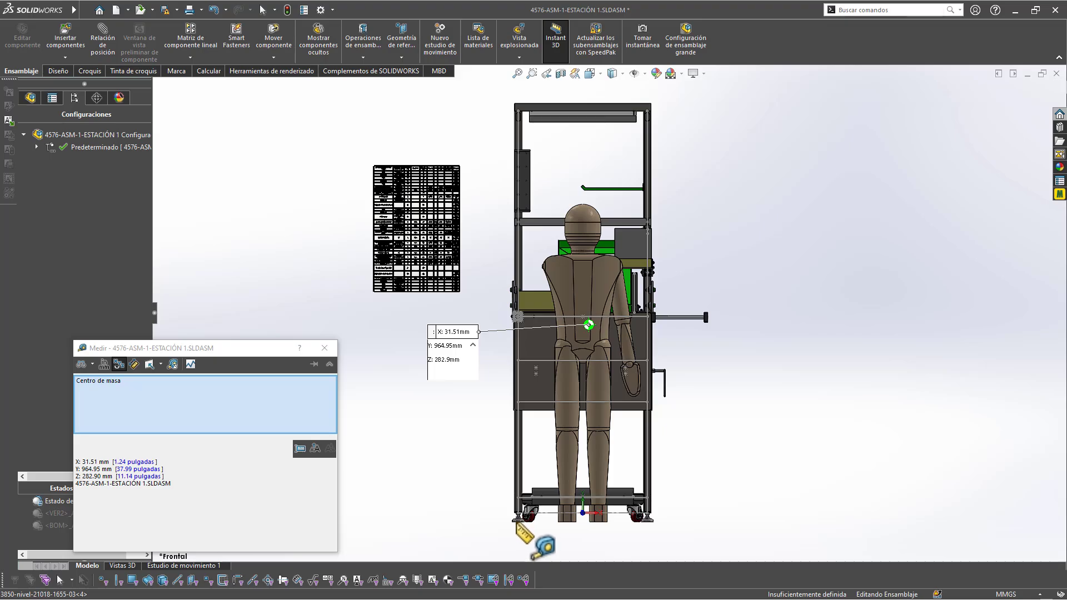
left_click(517, 521)
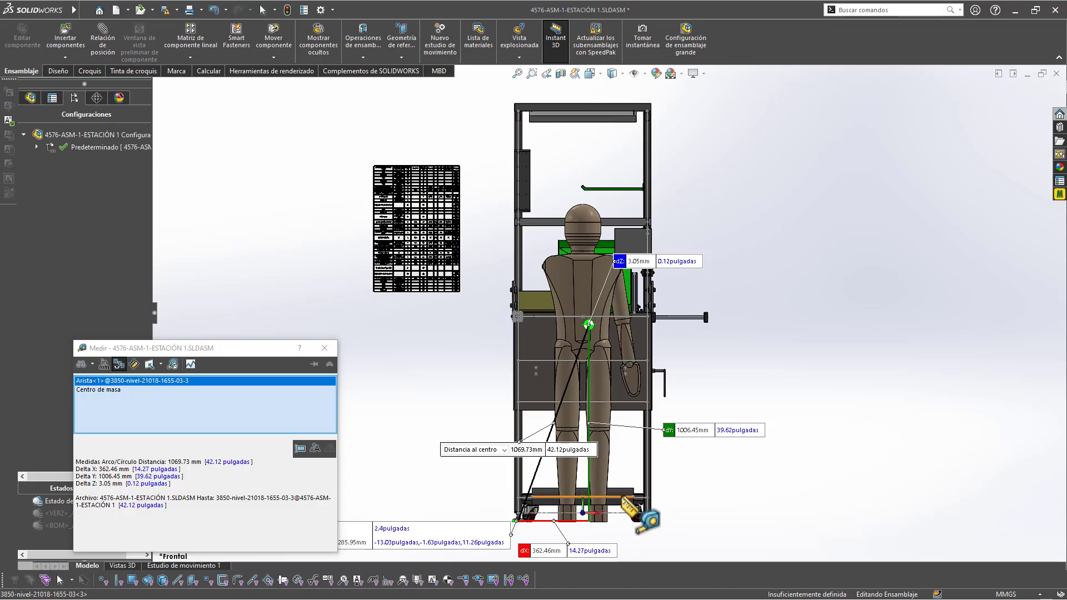
left_click(460, 370)
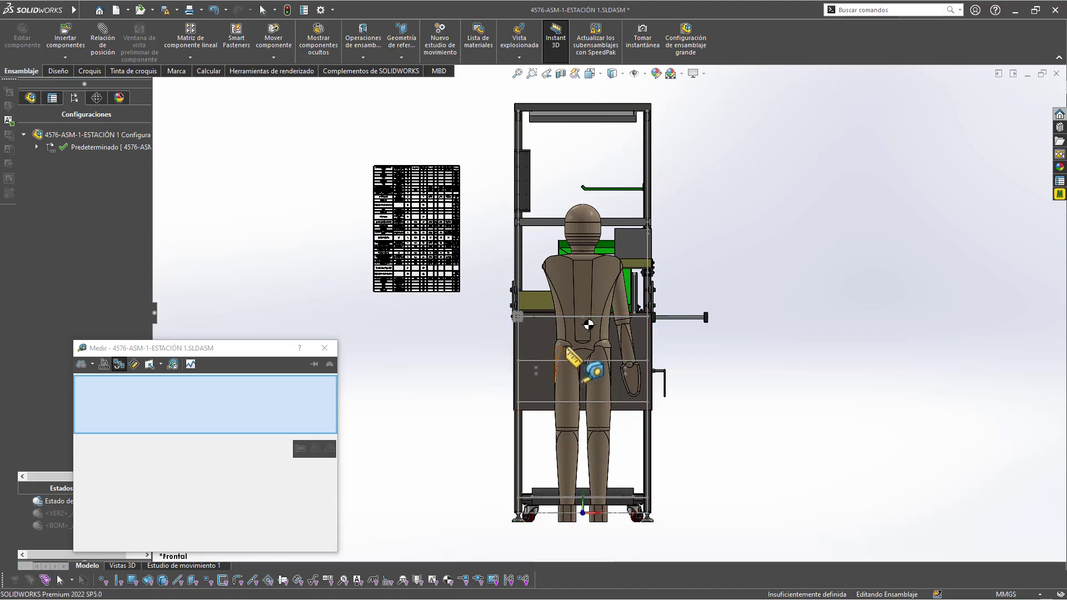
Measure the distance from the assembly's center of mass to the frame's top edge and inspect it in isometric view.
left_click(582, 316)
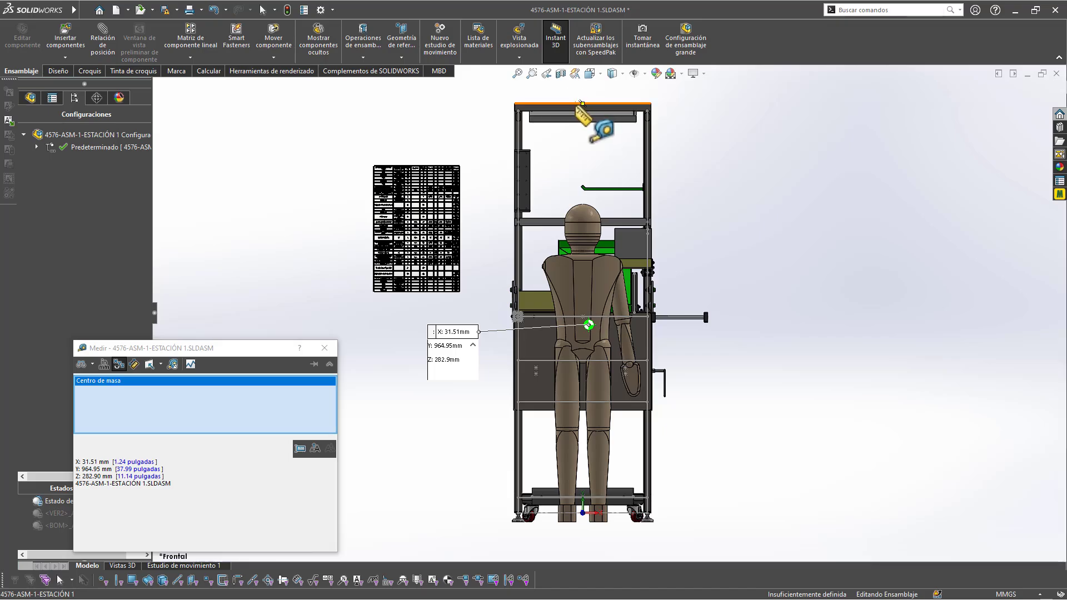
left_click(580, 103)
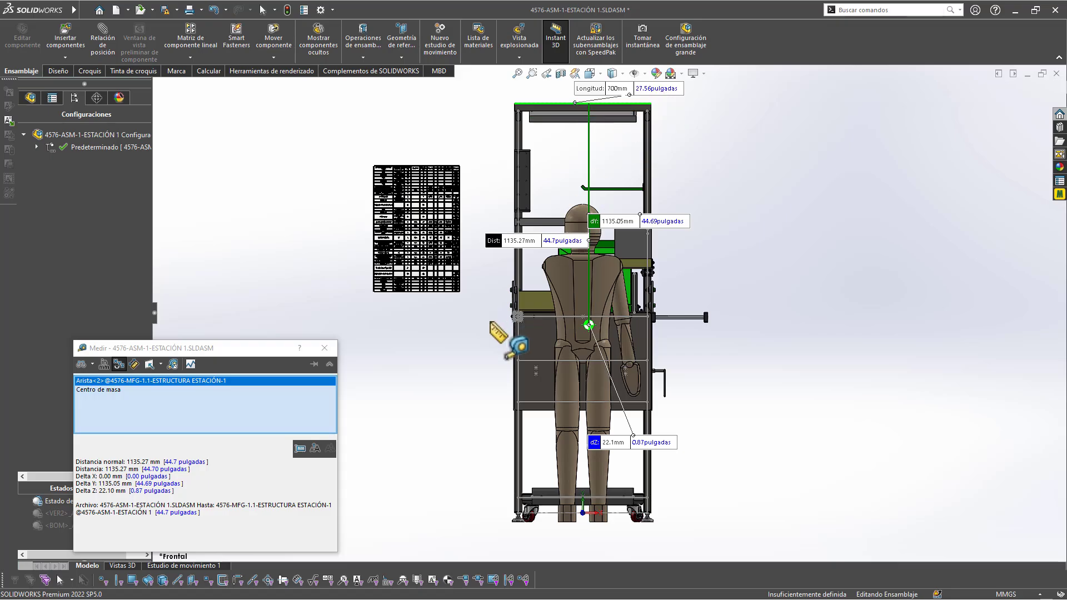
key("ctrl+7")
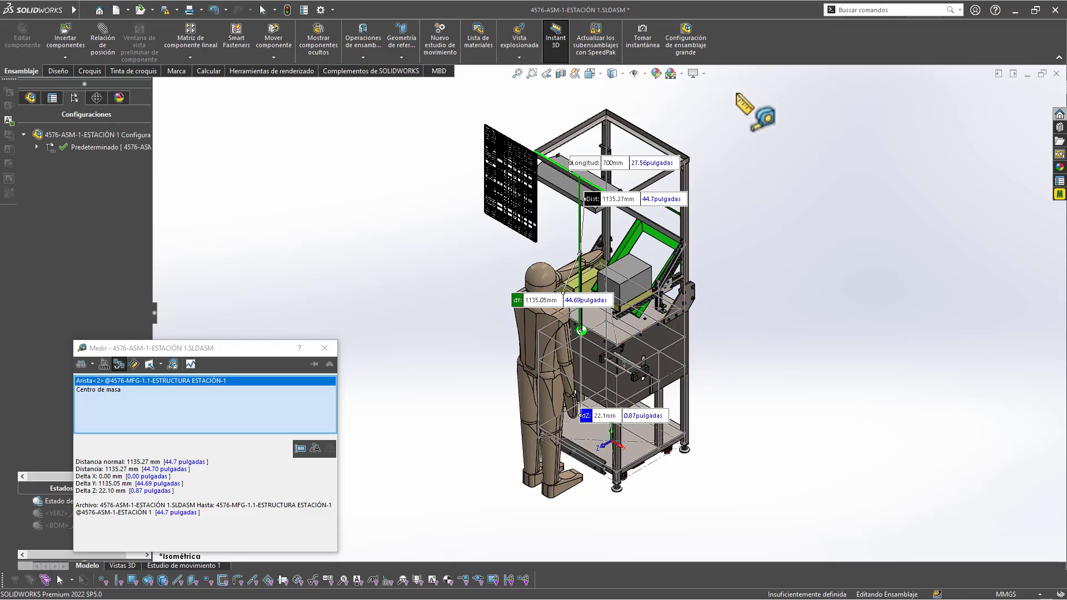
Hide the sketches displayed in the workstation assembly and inspect the casters and leveling feet.
left_click(645, 74)
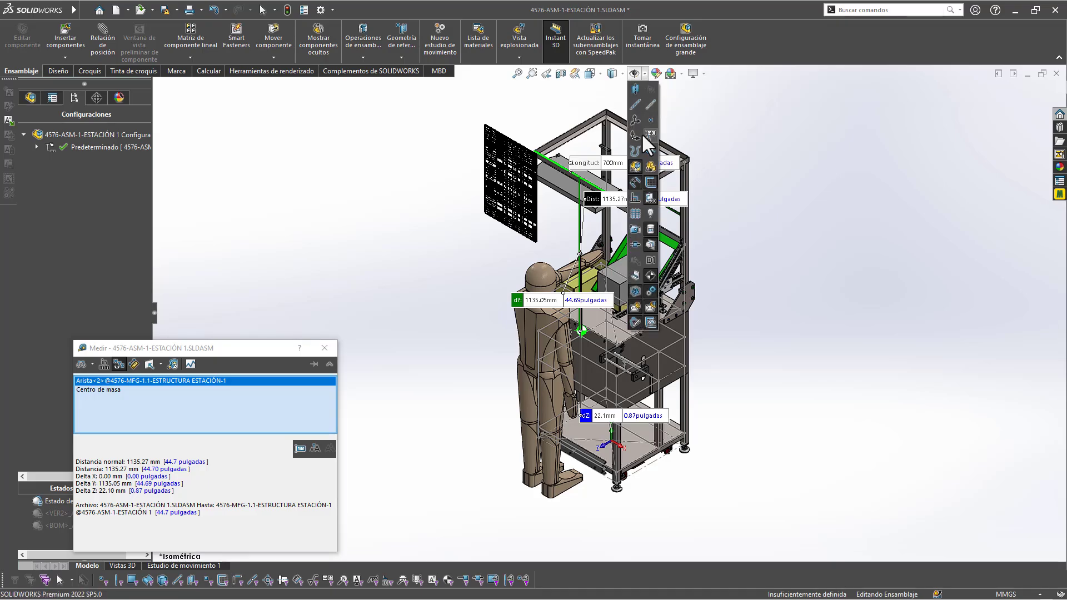
left_click(648, 181)
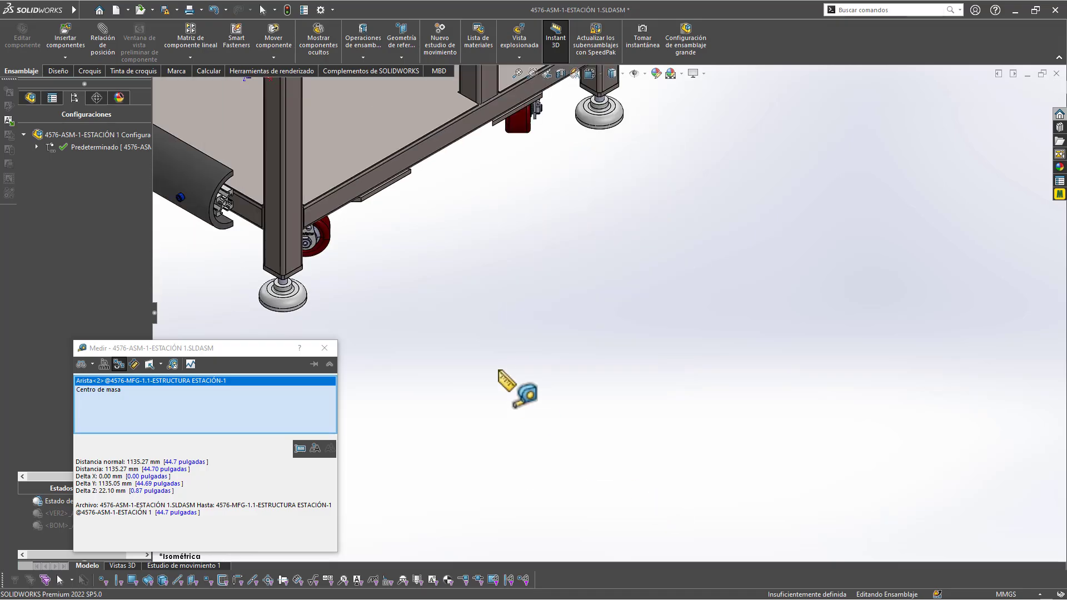
middle_click_drag(303, 243, 341, 182)
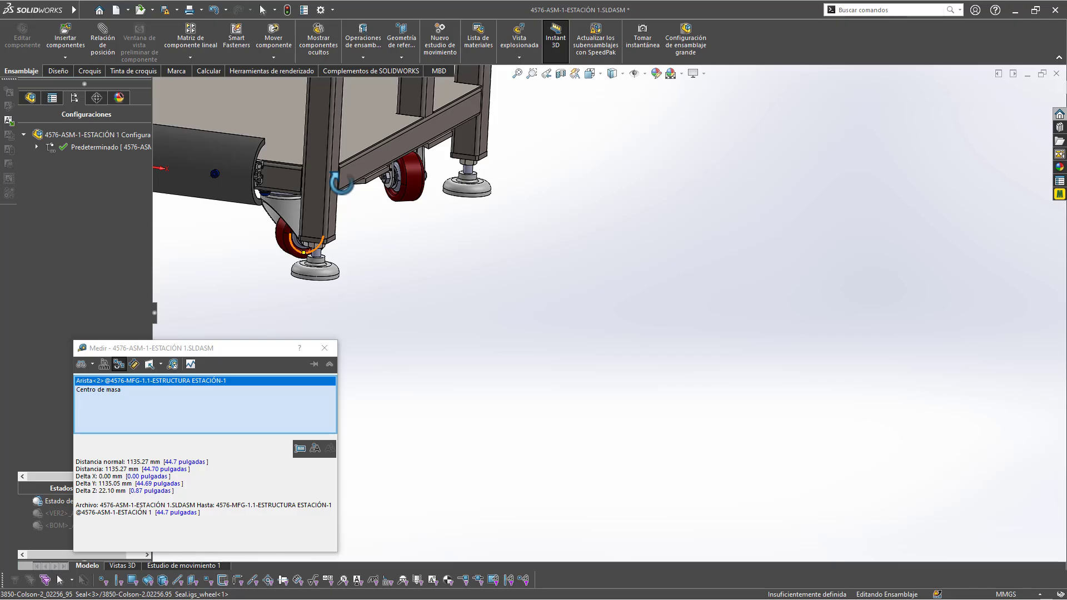
key("ctrl+7")
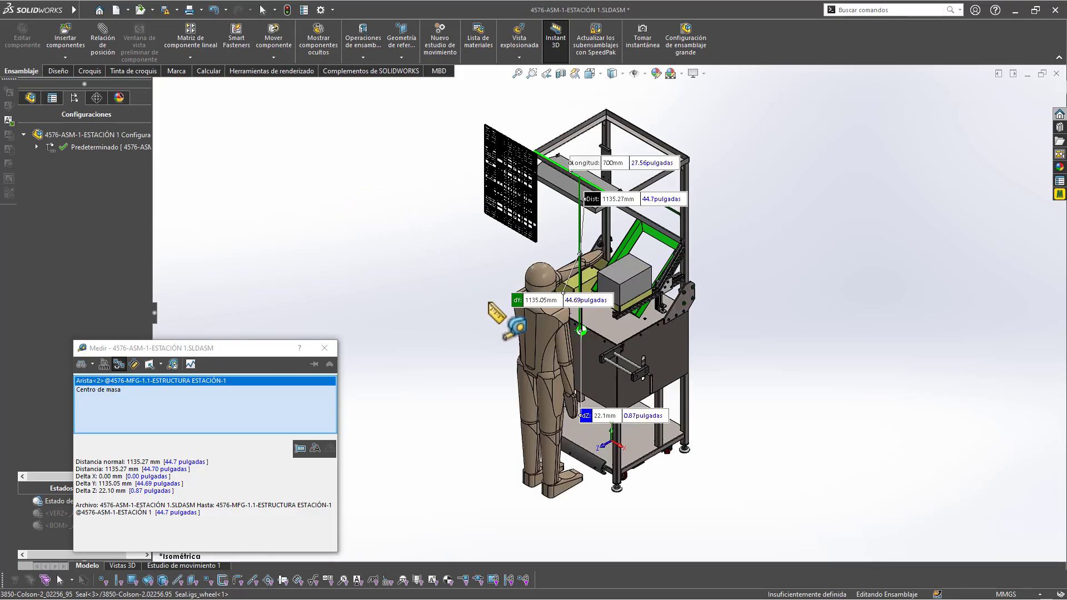
Clear the measurement, close the Measure tool and open the side cover part 4576-MFG-1.2-TAPA IZQUIERDA.
left_click(488, 303)
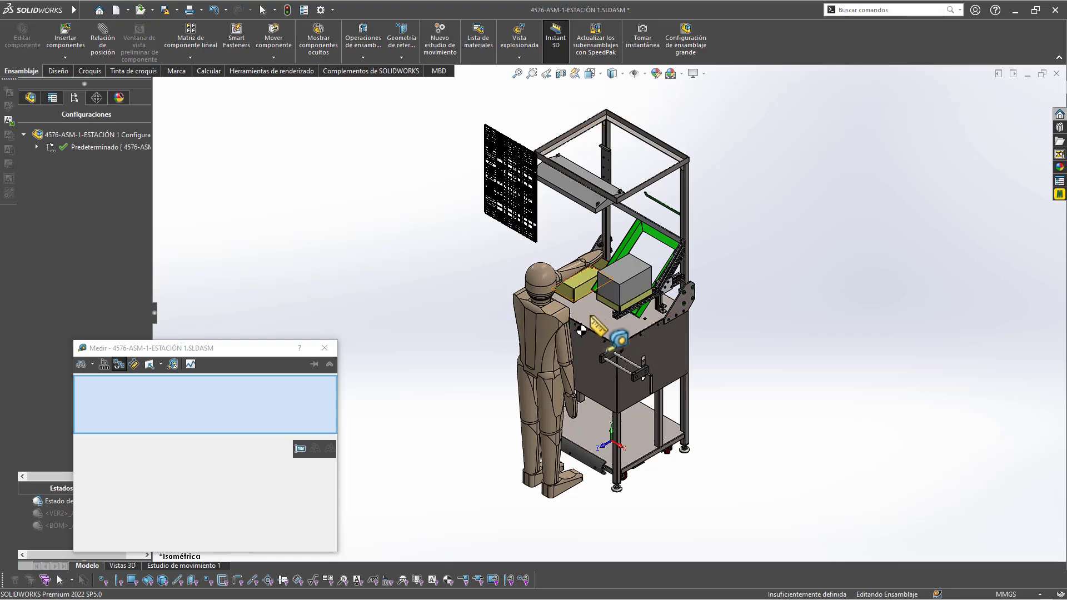
middle_click_drag(578, 322, 614, 340)
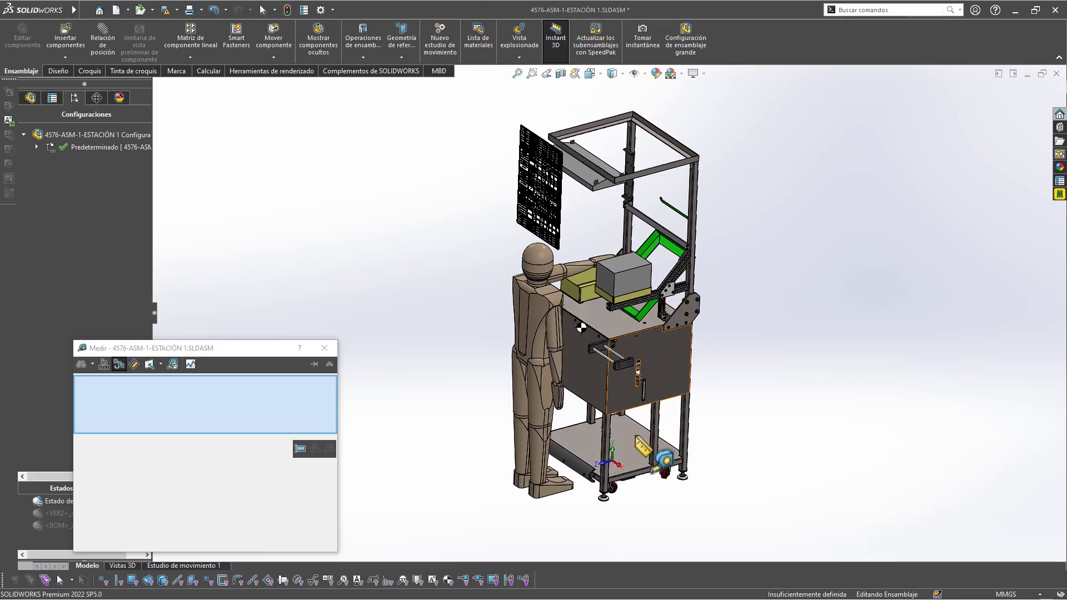
left_click(659, 378)
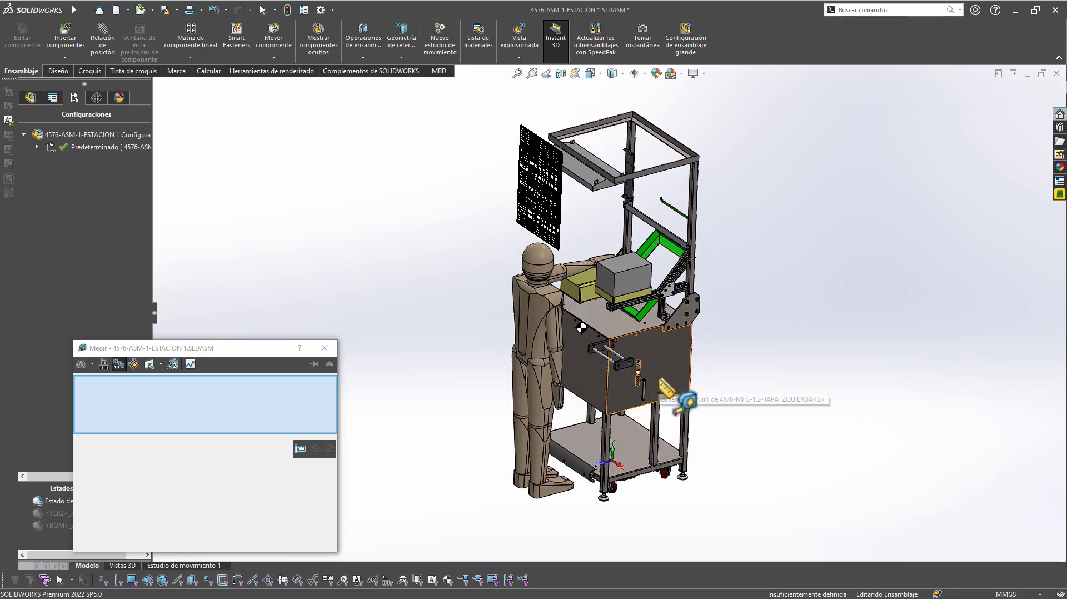
key("Escape")
left_click(706, 317)
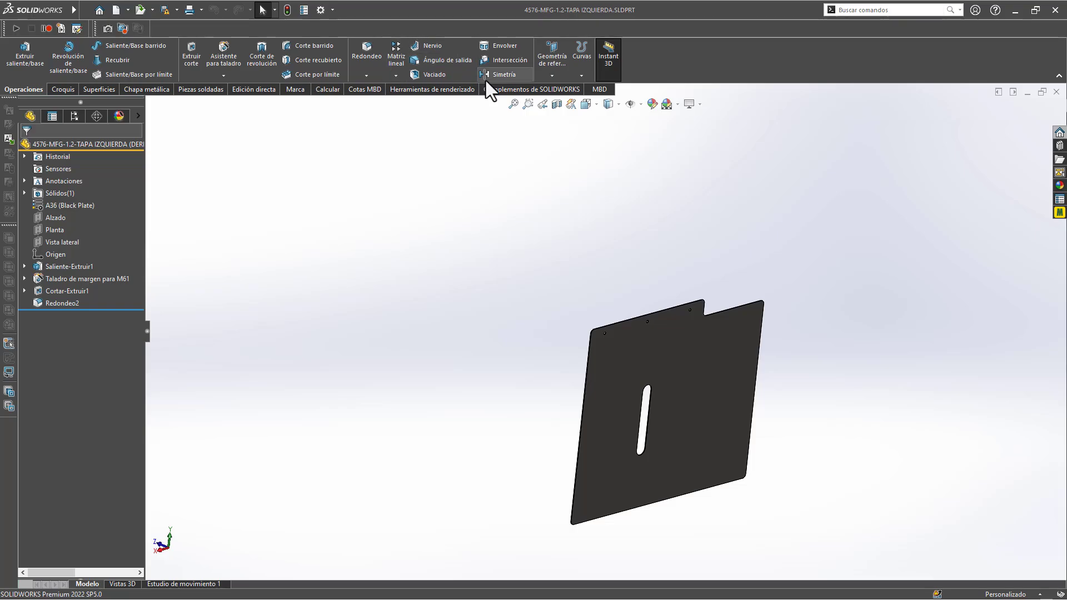
Add a center of mass reference to the side cover part and save the part.
left_click(552, 75)
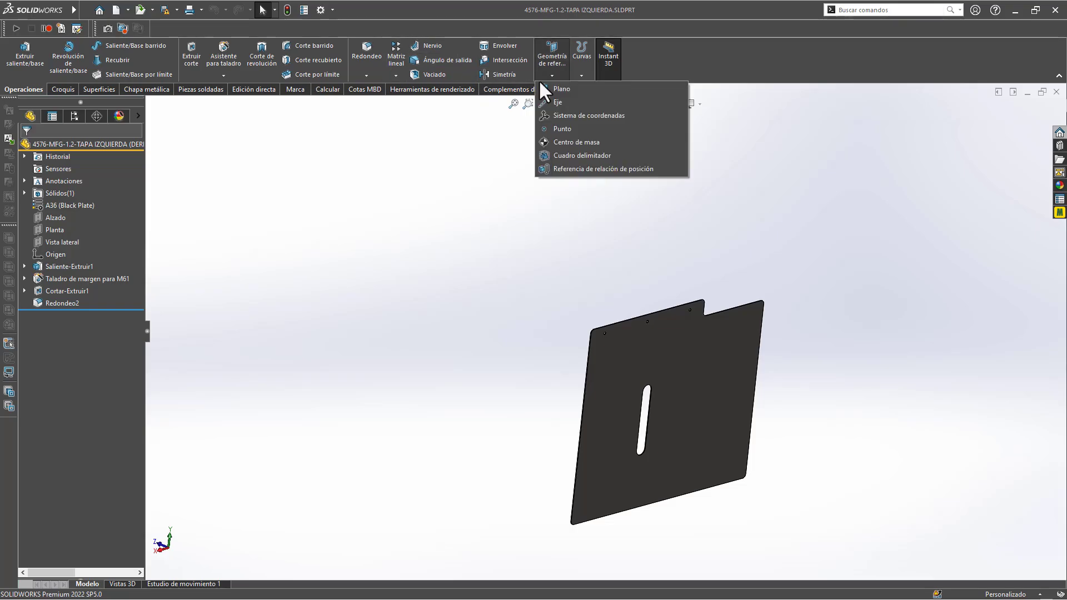
left_click(557, 143)
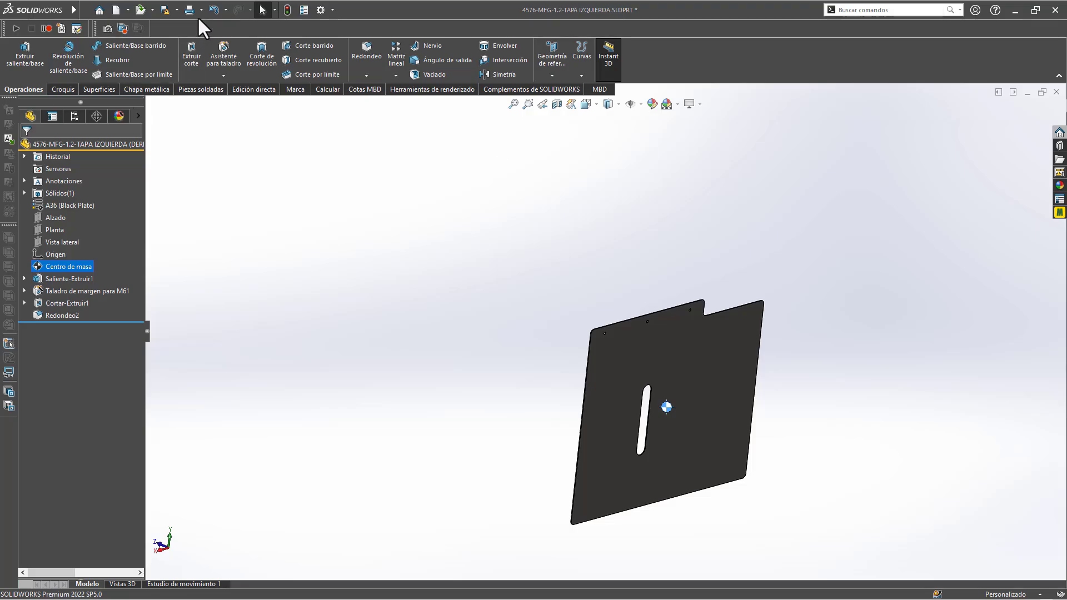
left_click(161, 10)
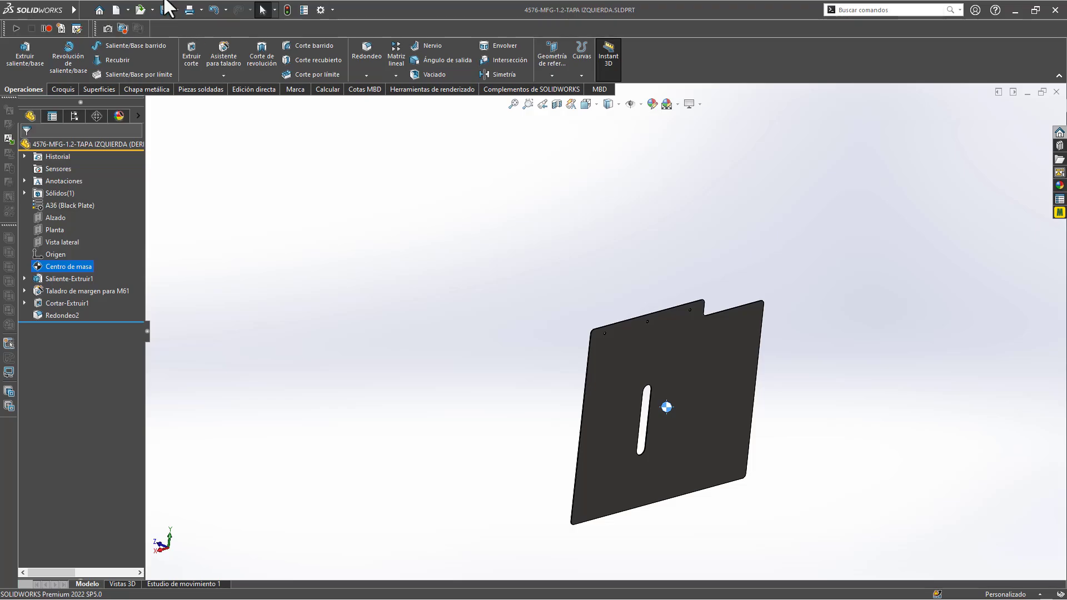
Switch to the side cover's drawing, sheet Hoja2, and check the visibility options for the center of mass.
left_click(84, 11)
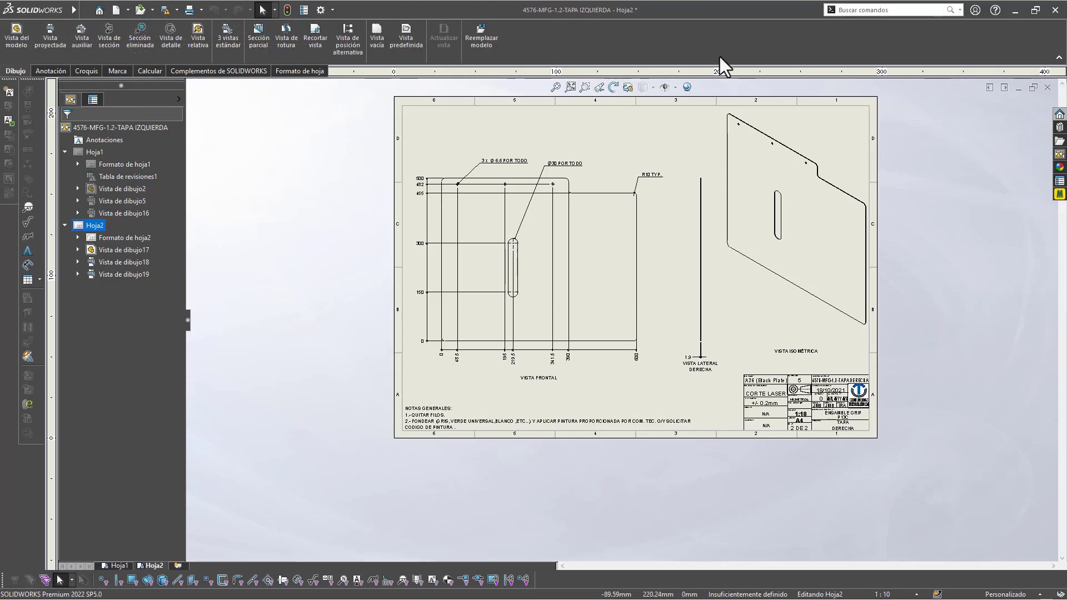
left_click(676, 88)
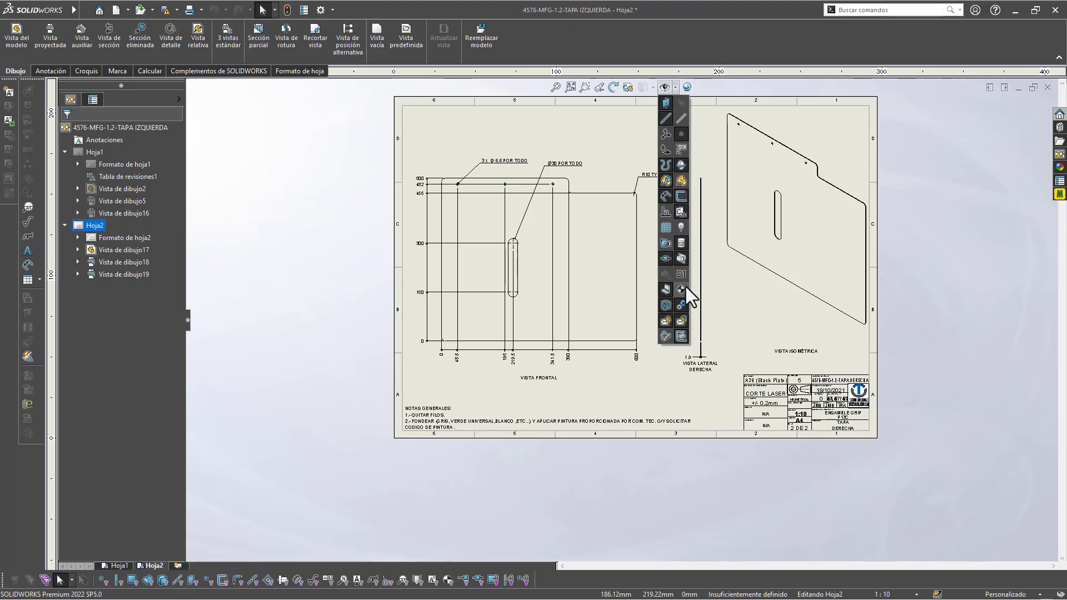
left_click(291, 212)
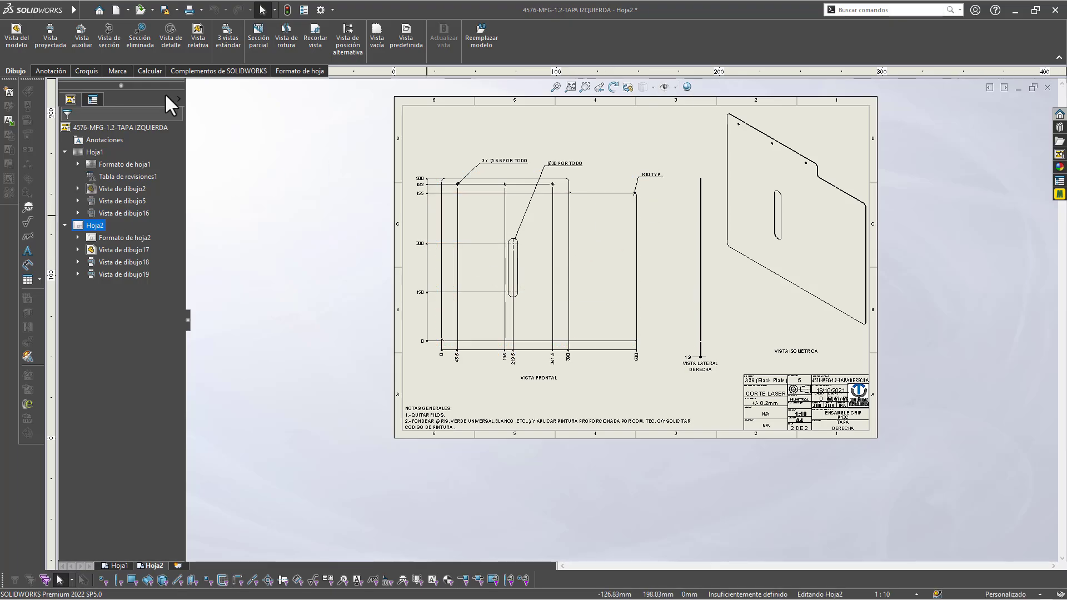
Import the center of mass as a model item into all views of Hoja2, accepting the entire model as the source.
left_click(65, 71)
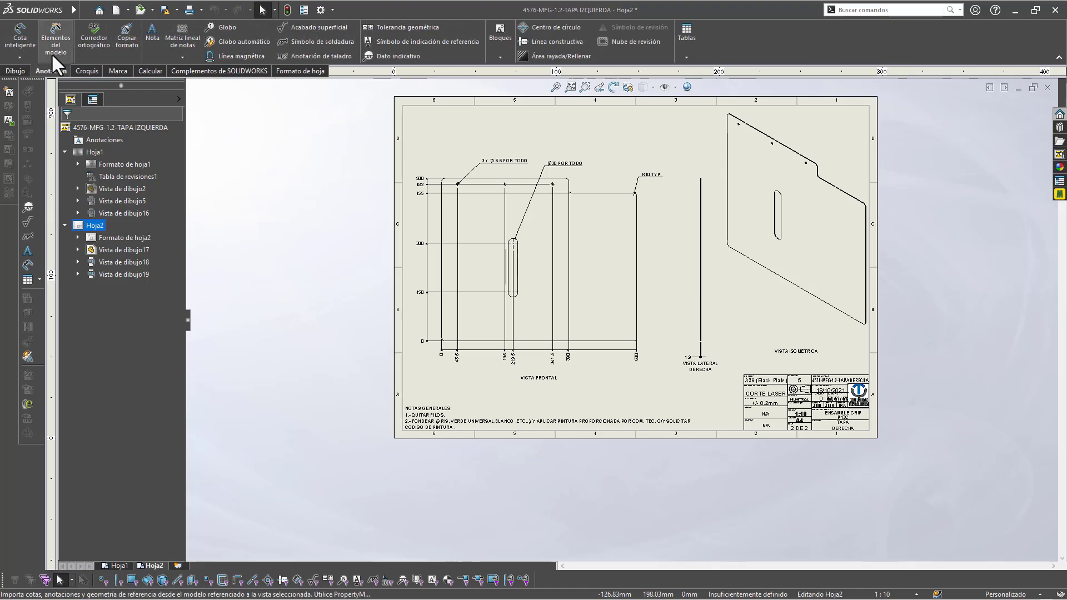
left_click(52, 41)
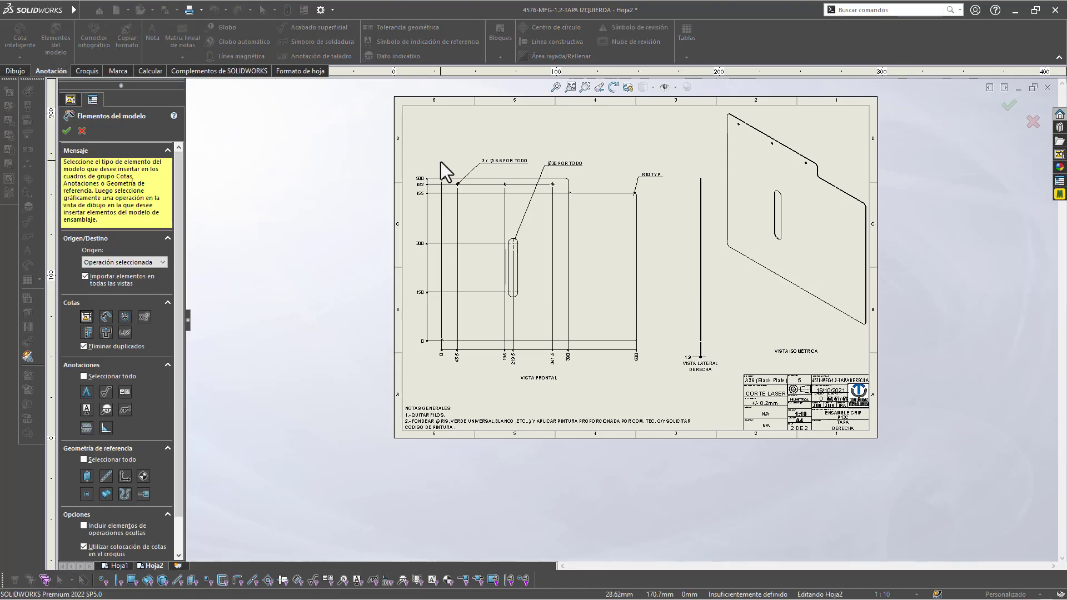
left_click(531, 228)
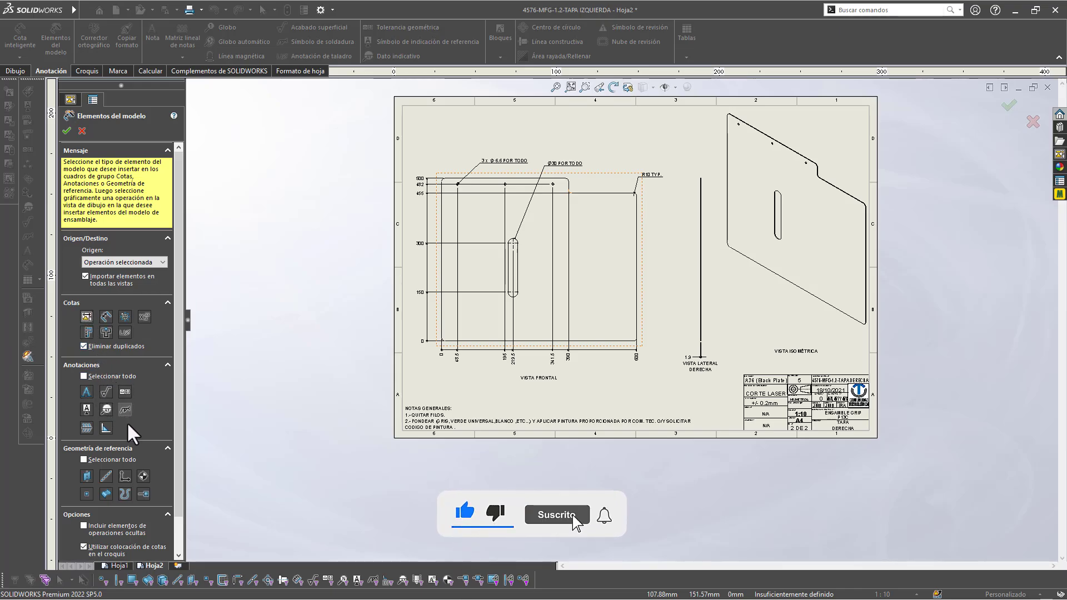
left_click(143, 476)
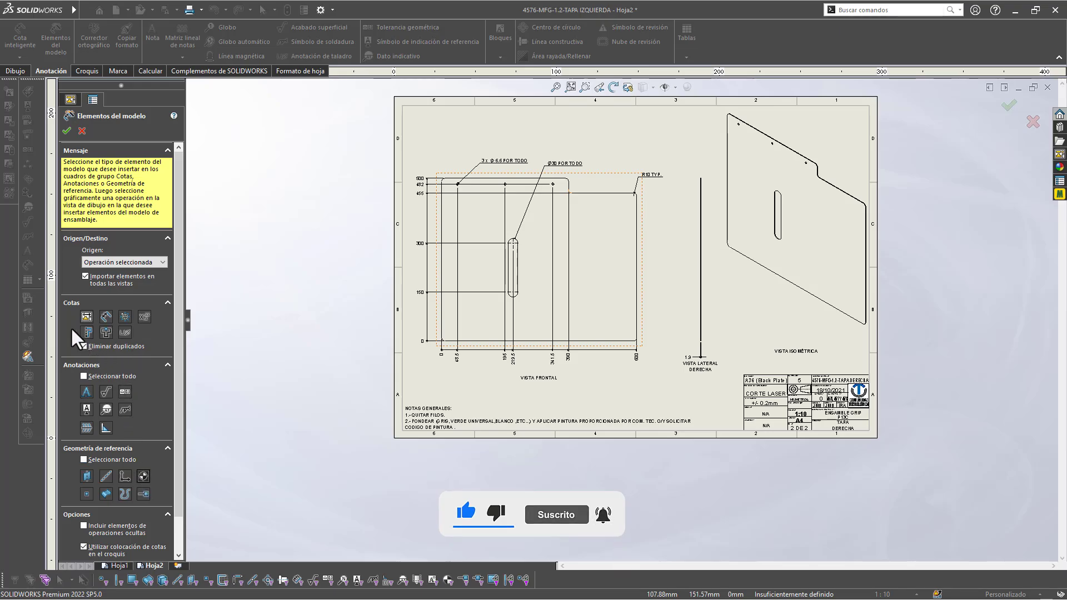
left_click(66, 131)
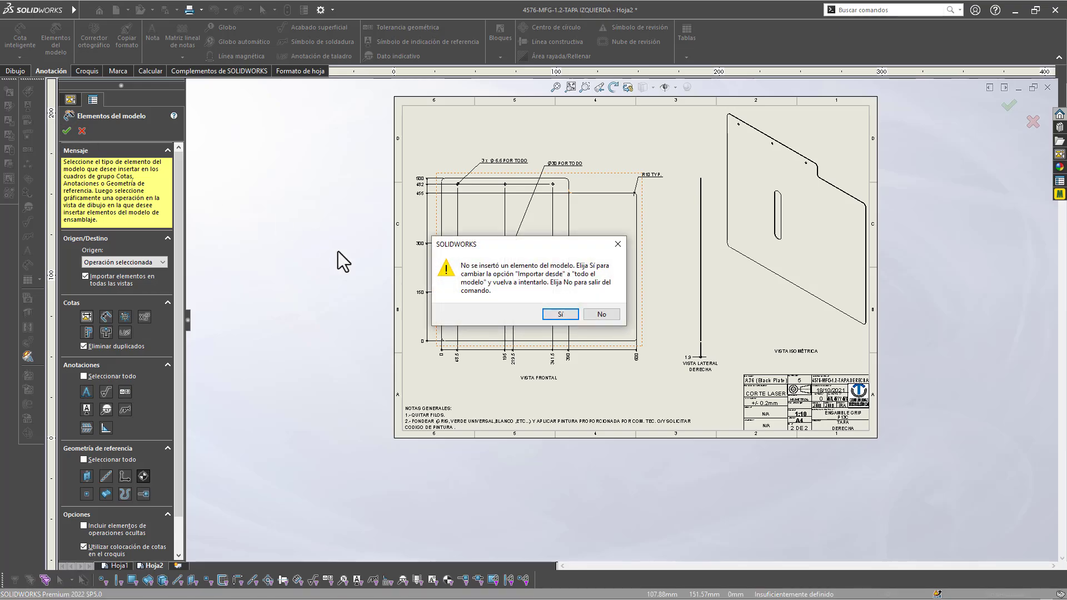
left_click(553, 315)
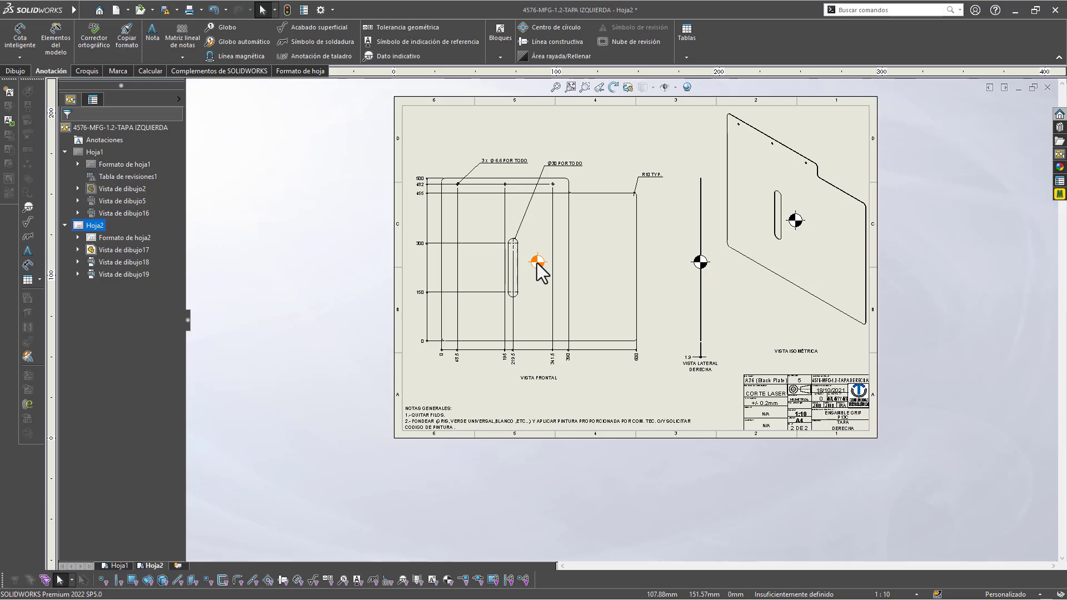
Return to the workstation assembly 4576-ASM-1-ESTACIÓN 1 and display it in isometric view.
double_click(537, 263)
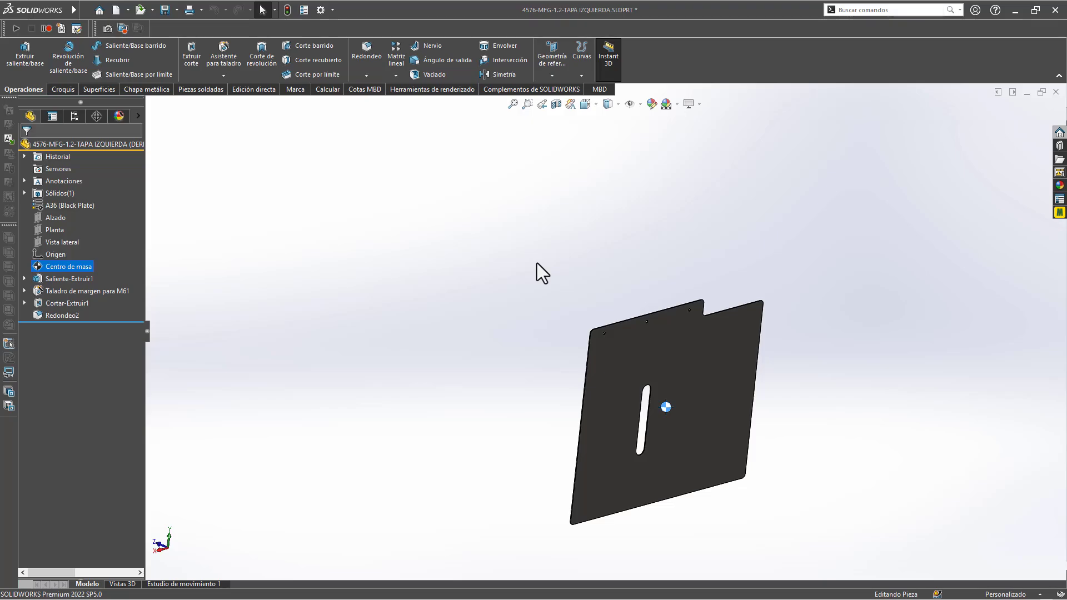
key("ctrl+Tab")
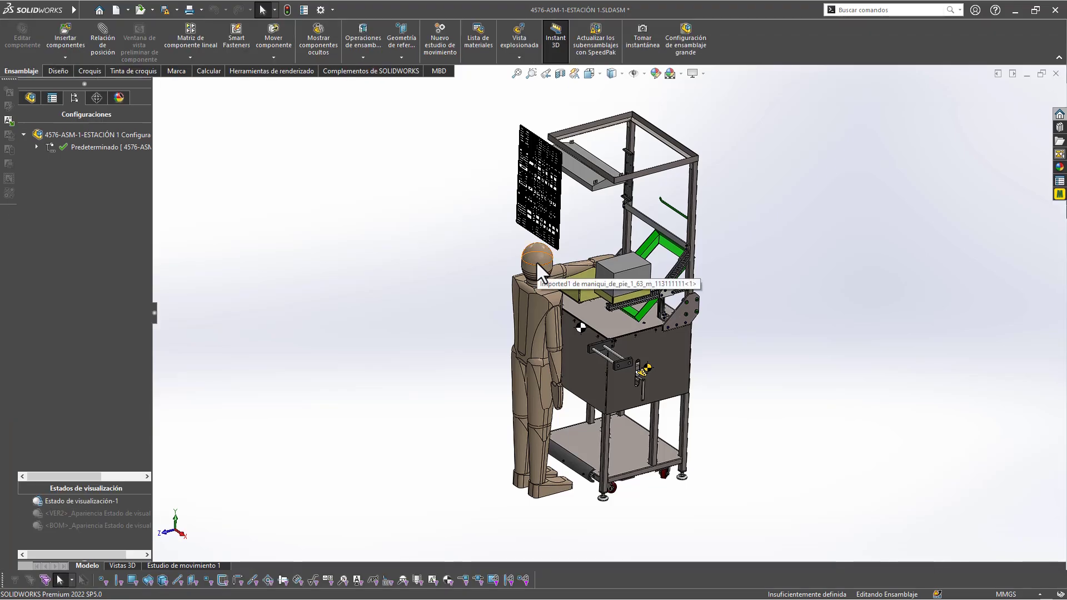
key("ctrl+7")
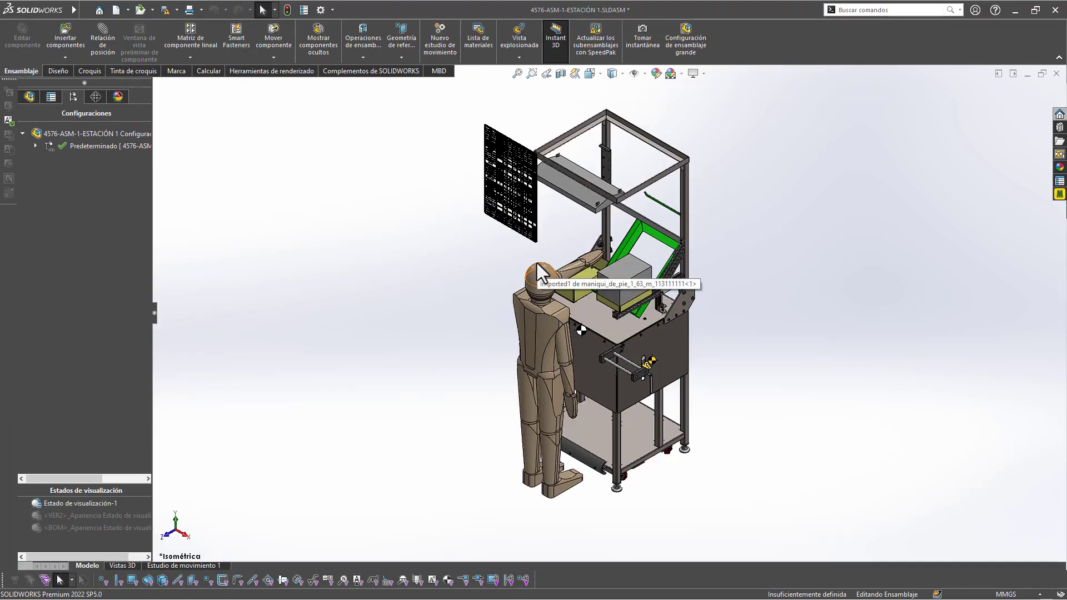